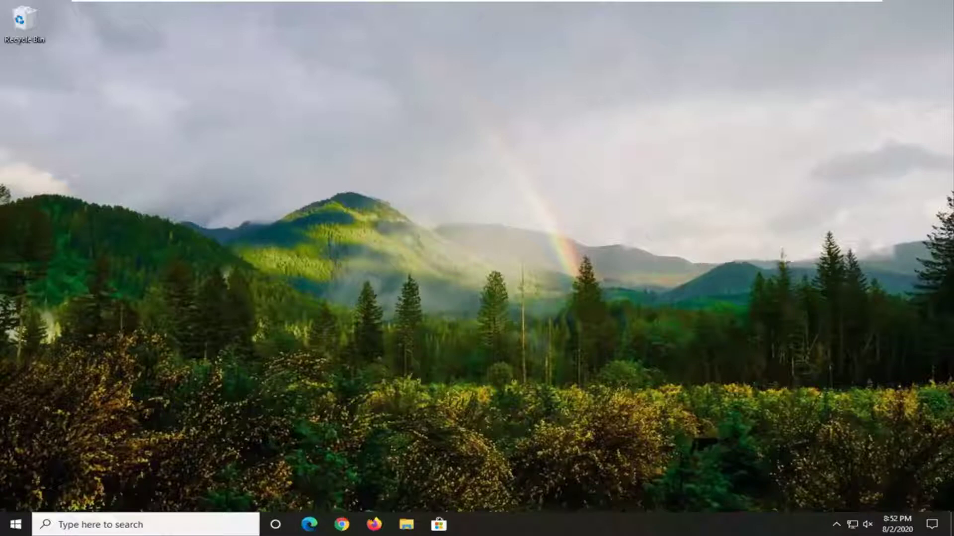
# Launch Device Manager from a Start search for 'device manager' and bring up its Action menu
pyautogui.click(7, 527)
pyautogui.write('devic')
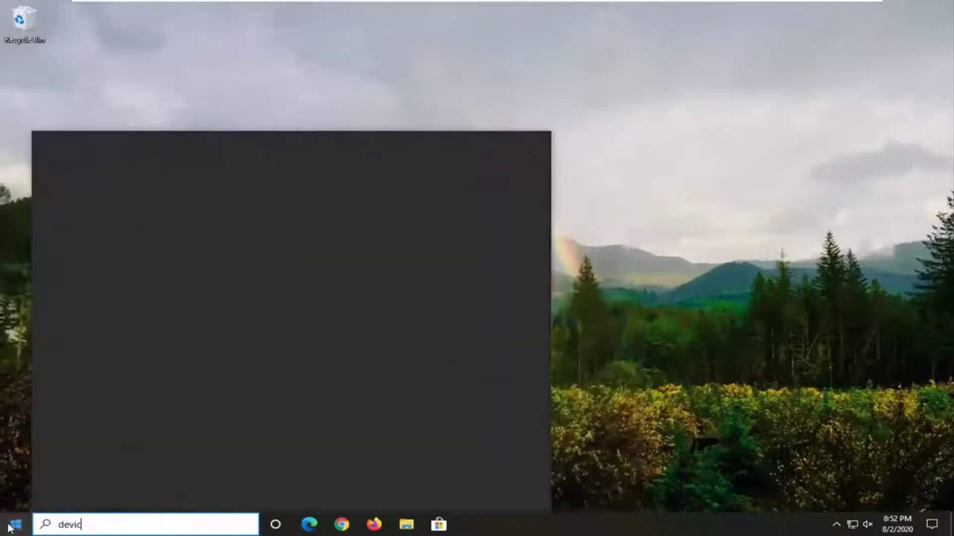
pyautogui.write('e manager')
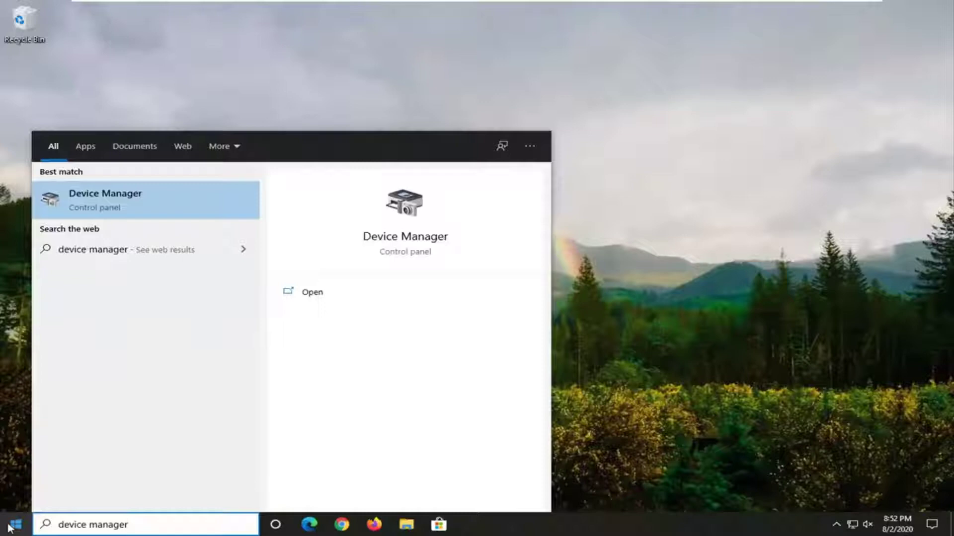
pyautogui.click(134, 198)
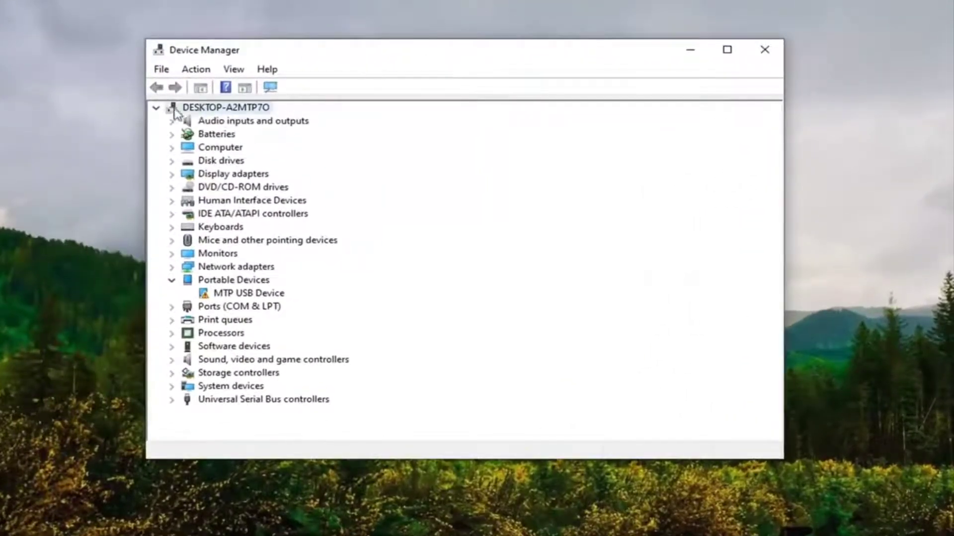
pyautogui.click(156, 107)
pyautogui.click(155, 107)
pyautogui.click(200, 72)
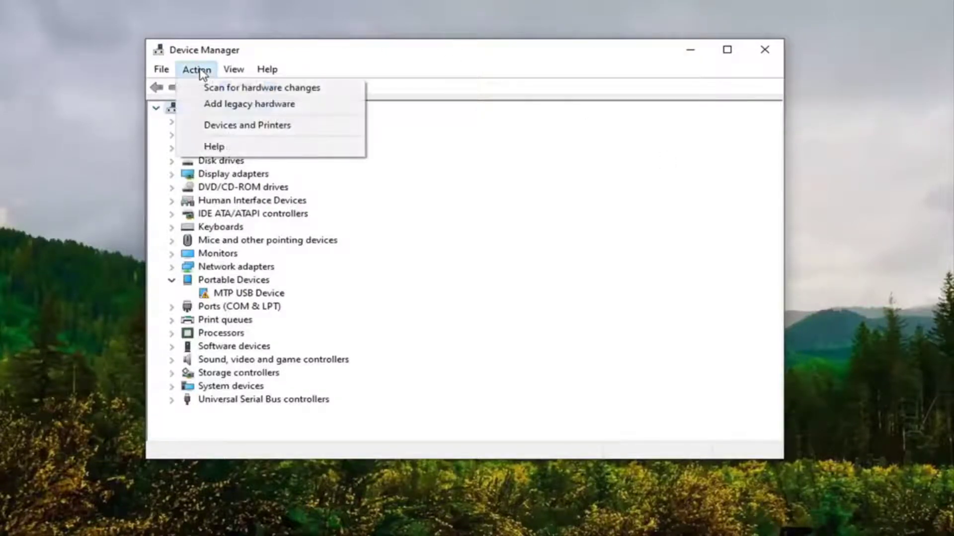
# Choose Add legacy hardware, opt to select hardware manually from a list, and pick Display adapters
pyautogui.click(207, 104)
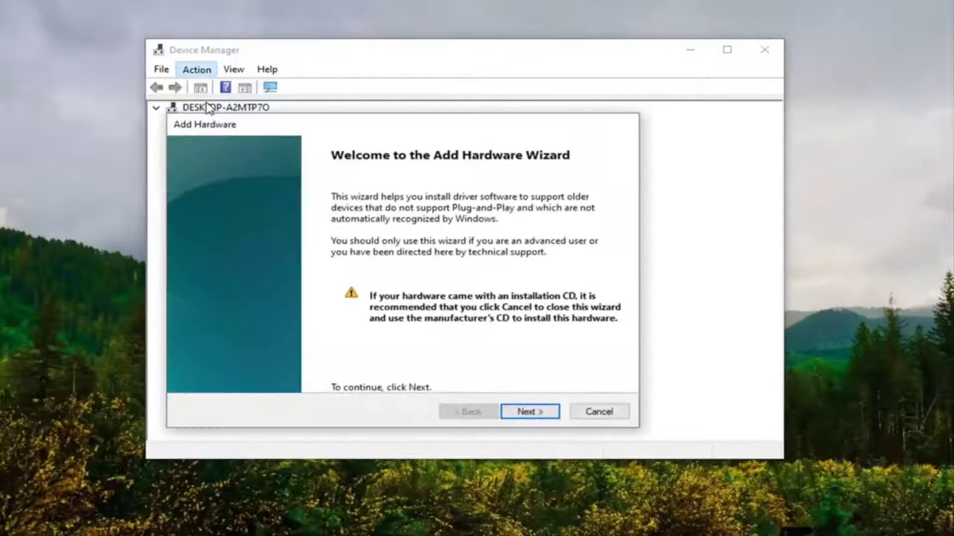
pyautogui.click(537, 413)
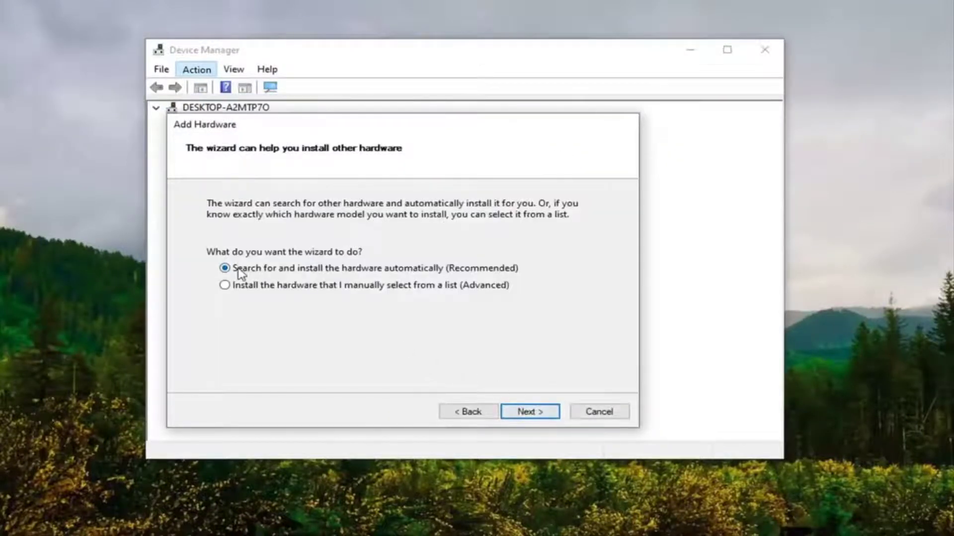
pyautogui.click(245, 288)
pyautogui.click(547, 415)
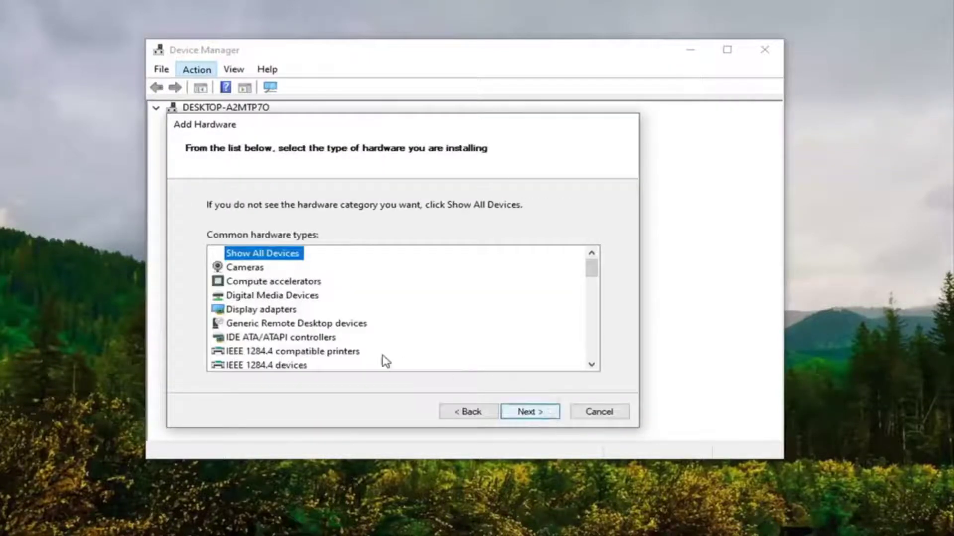
pyautogui.click(259, 313)
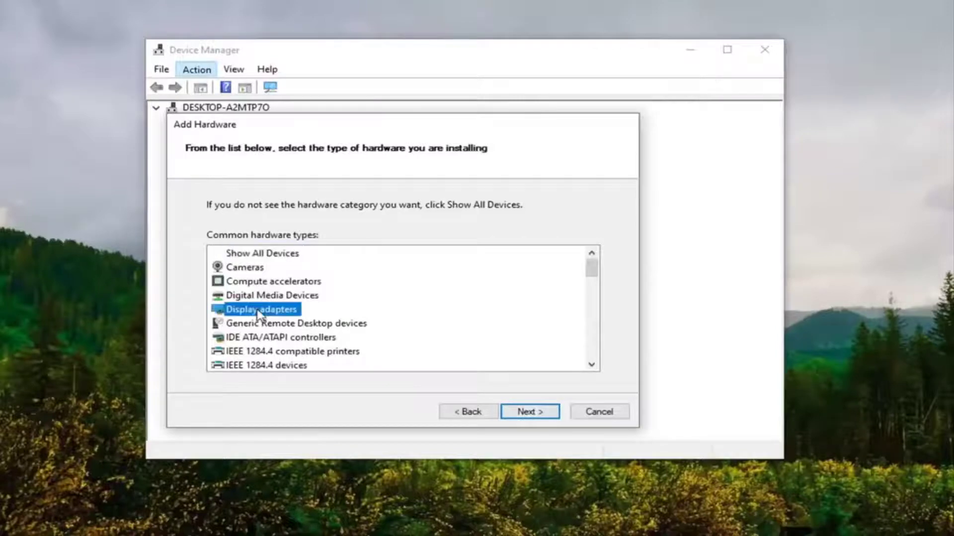
pyautogui.click(537, 415)
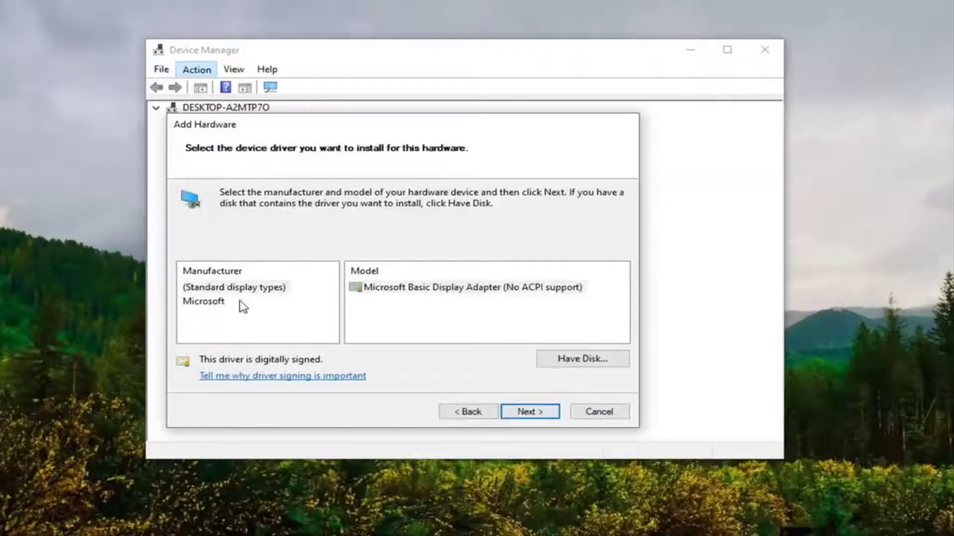
# Pick manufacturer Microsoft and model Microsoft Remote Display Adapter, install it, and finish the wizard
pyautogui.click(206, 303)
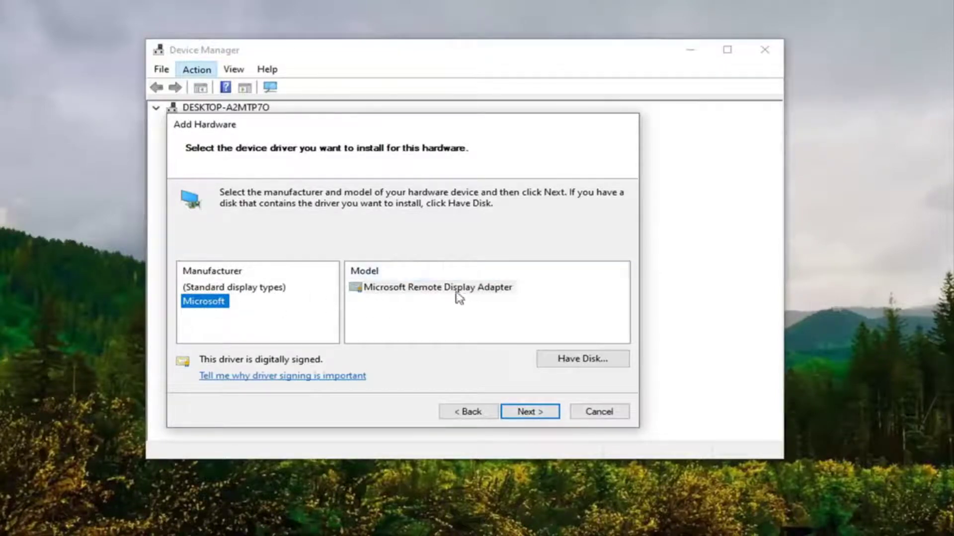
pyautogui.click(421, 288)
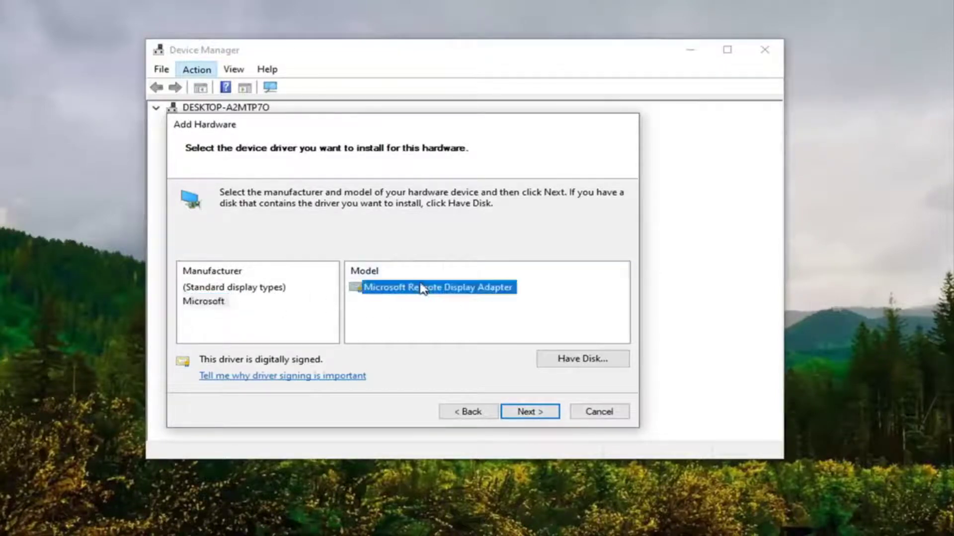
pyautogui.click(202, 302)
pyautogui.click(458, 291)
pyautogui.click(203, 302)
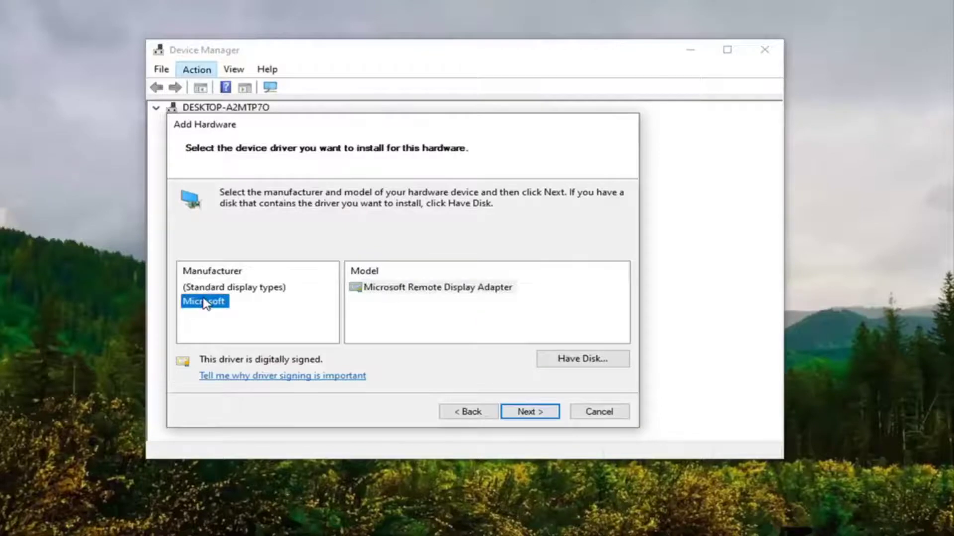
pyautogui.click(431, 293)
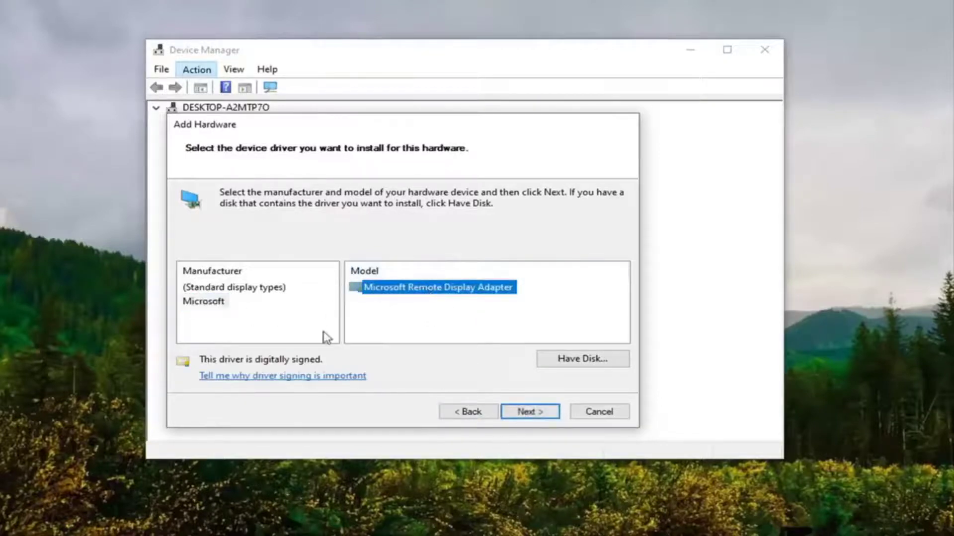
pyautogui.click(522, 413)
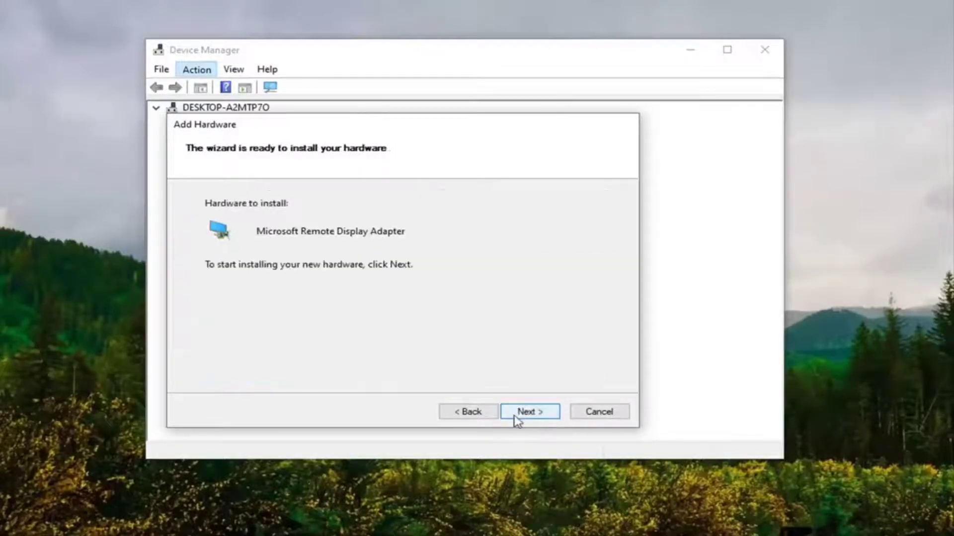
pyautogui.click(522, 417)
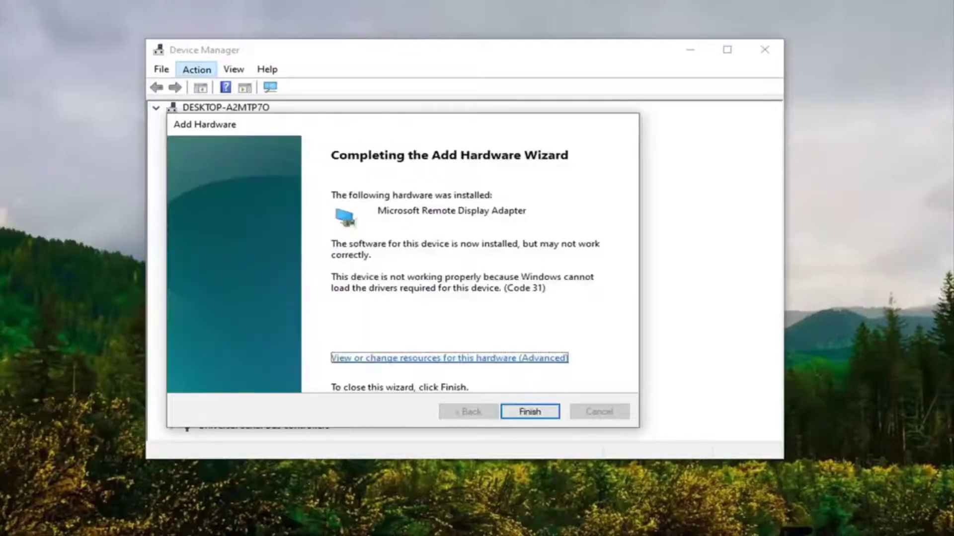
pyautogui.click(530, 416)
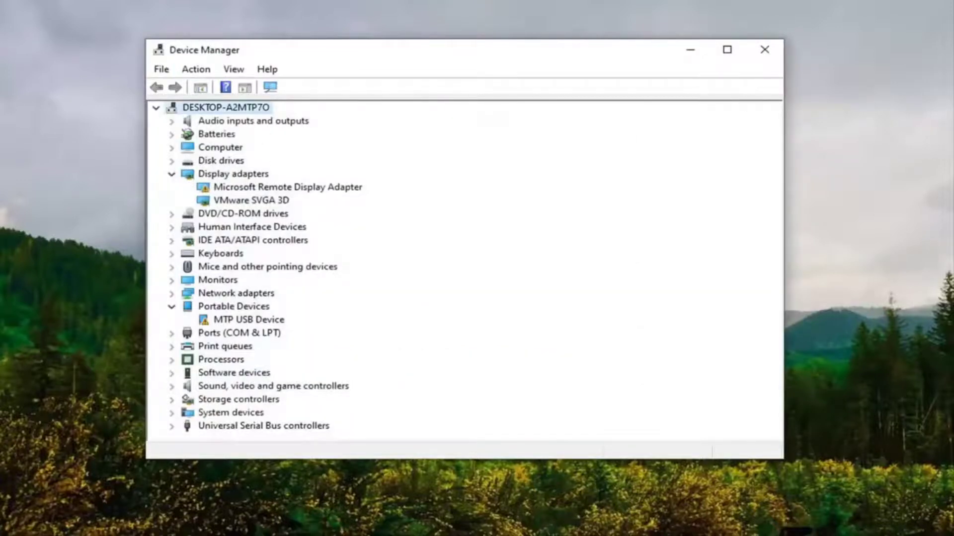
# Select the Microsoft Remote Display Adapter entry under Display adapters
pyautogui.click(233, 188)
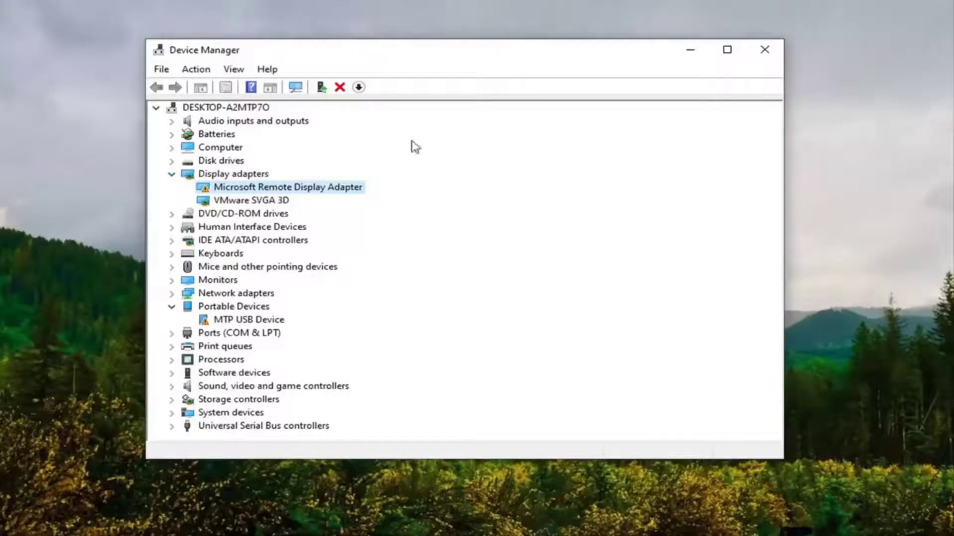
# Update the adapter's driver, choosing Microsoft Remote Display Adapter from this computer's driver list
pyautogui.rightClick(272, 193)
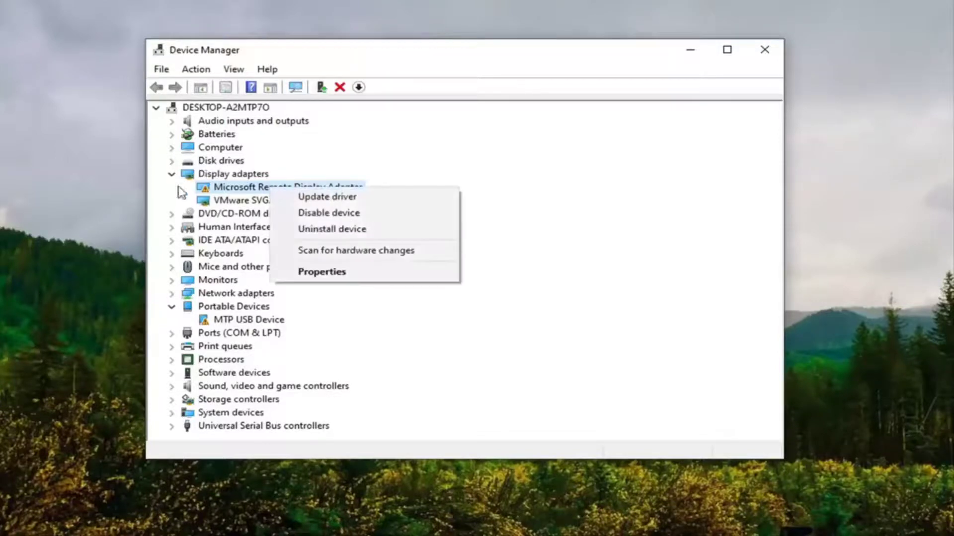
pyautogui.click(328, 197)
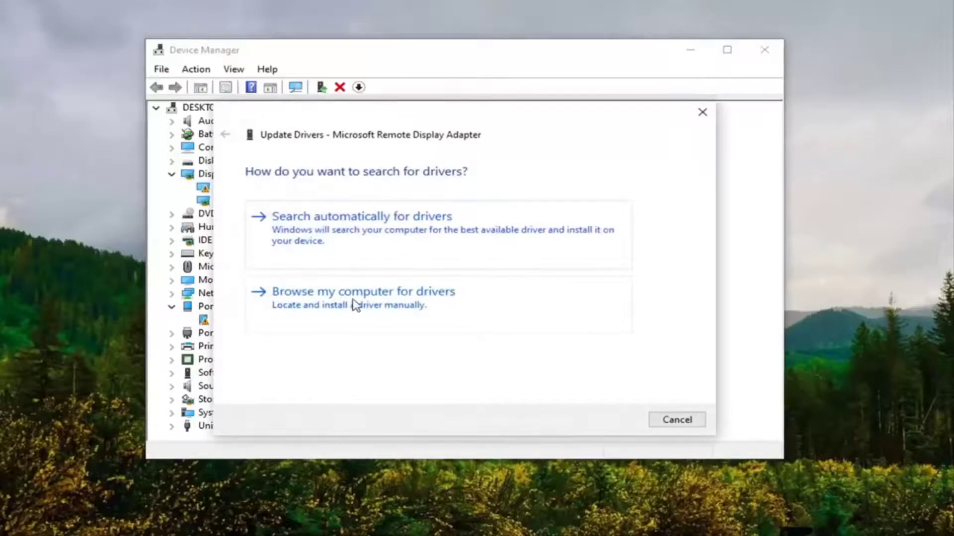
pyautogui.click(361, 308)
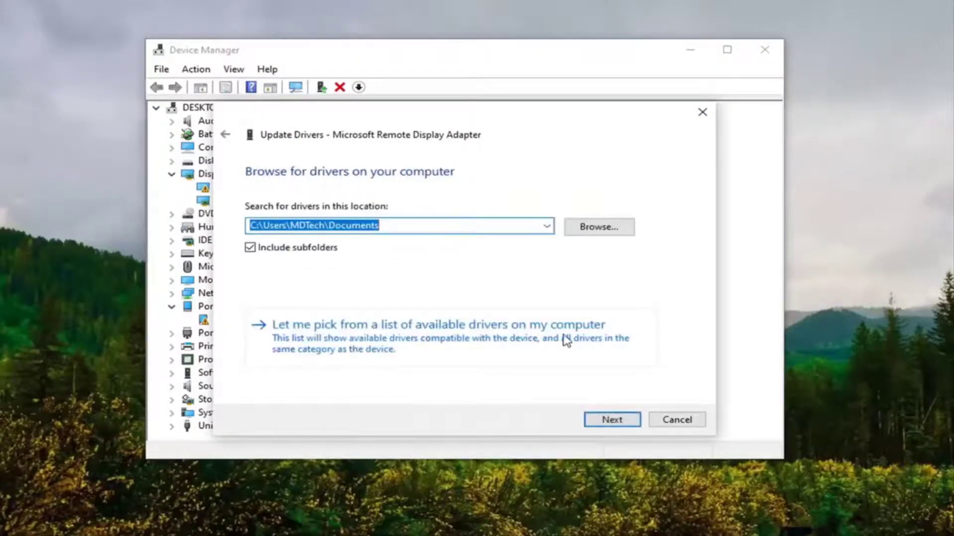
pyautogui.click(432, 337)
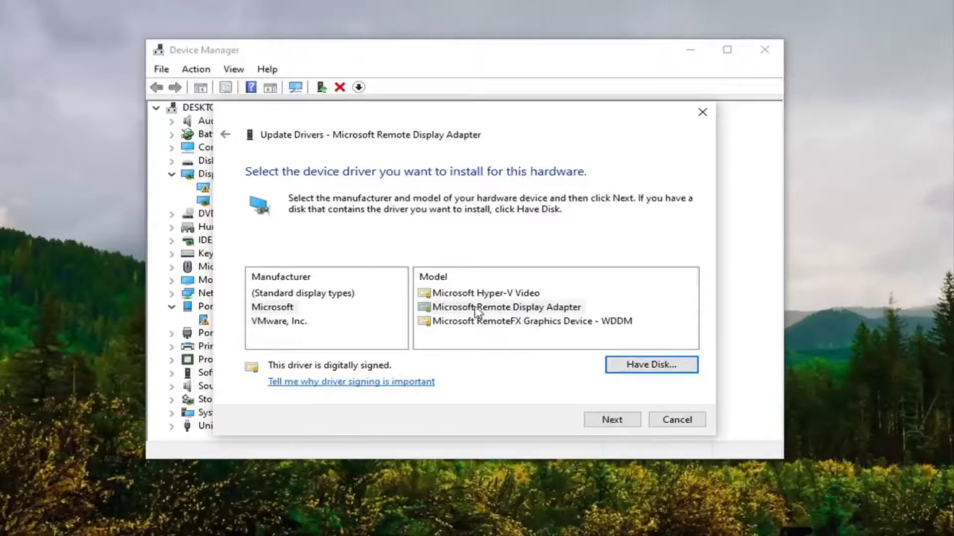
pyautogui.click(495, 309)
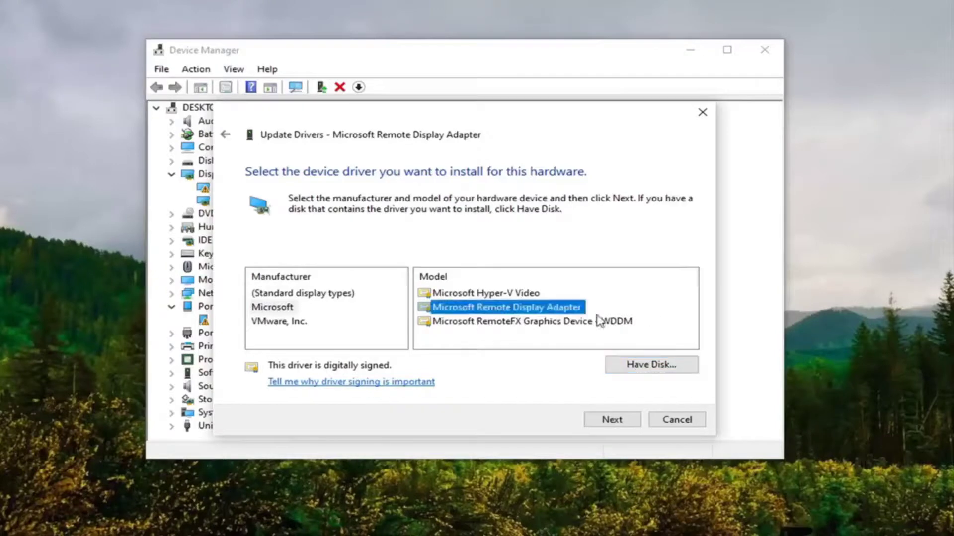
pyautogui.click(614, 421)
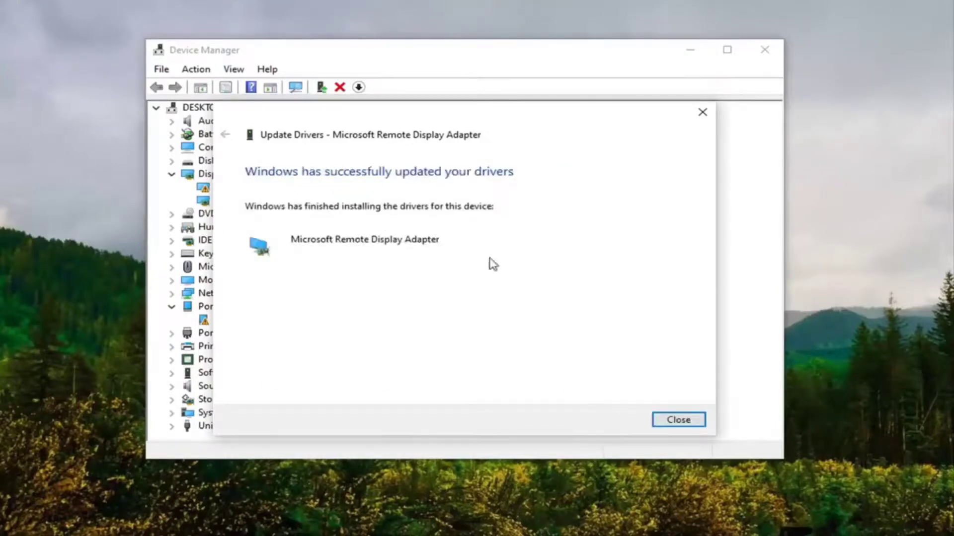
pyautogui.click(681, 419)
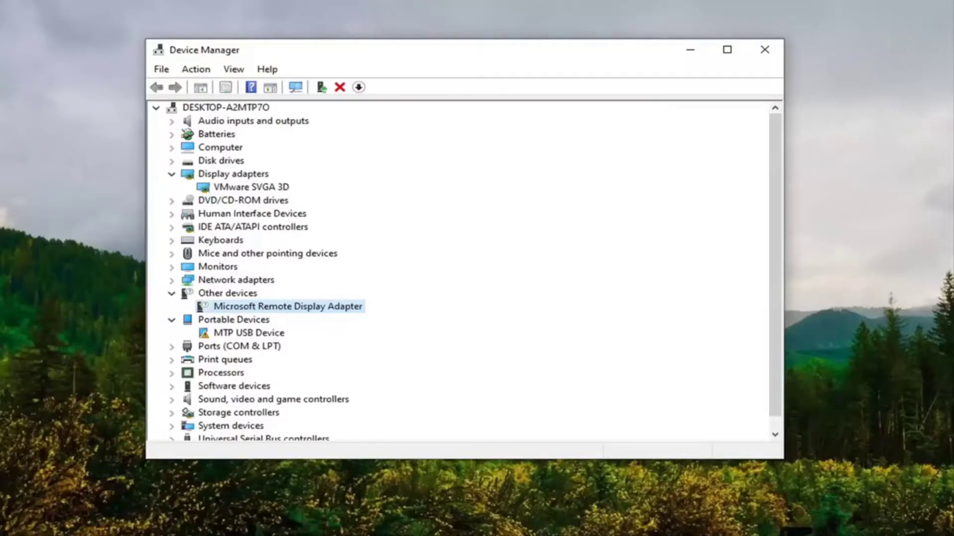
# Collapse Portable Devices, Other devices and Display adapters, then close Device Manager
pyautogui.click(172, 320)
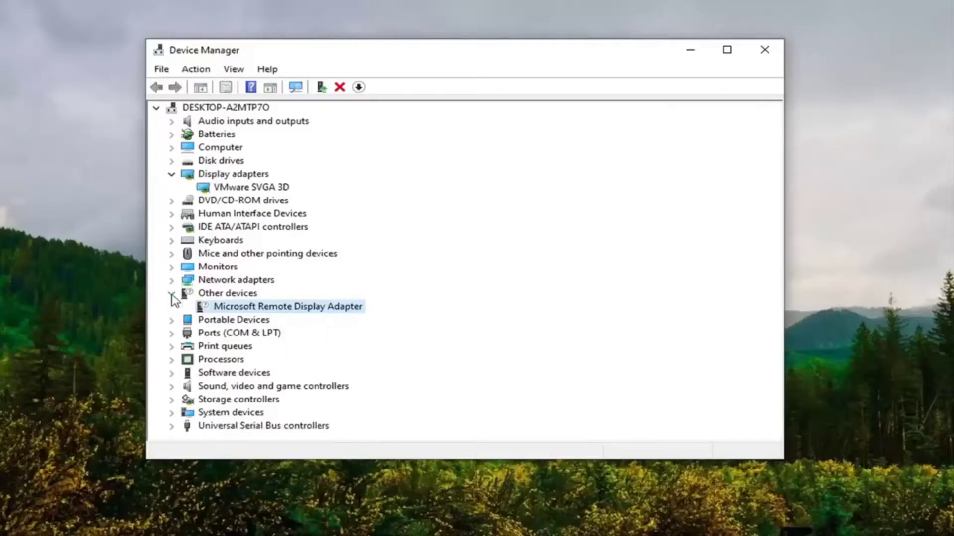
pyautogui.click(172, 294)
pyautogui.click(172, 173)
pyautogui.click(226, 107)
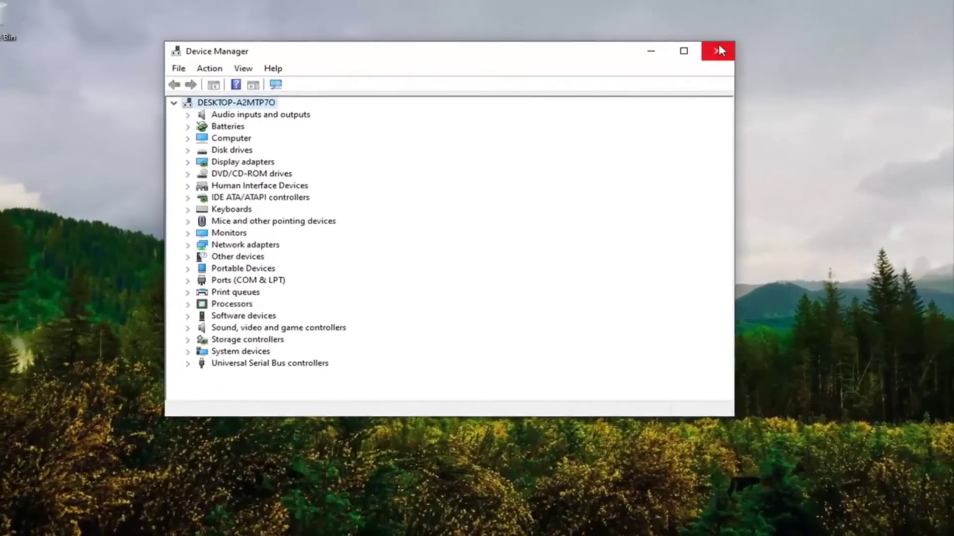
pyautogui.click(719, 50)
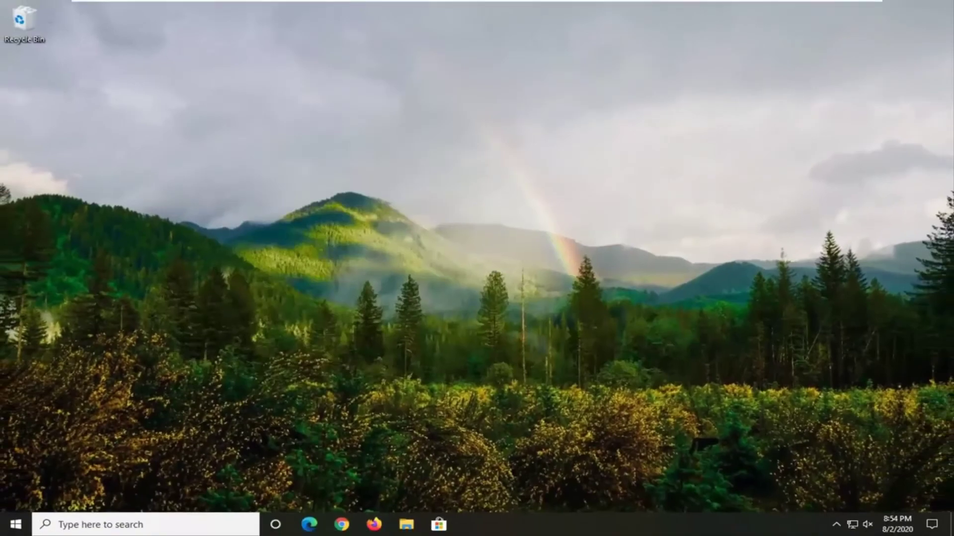